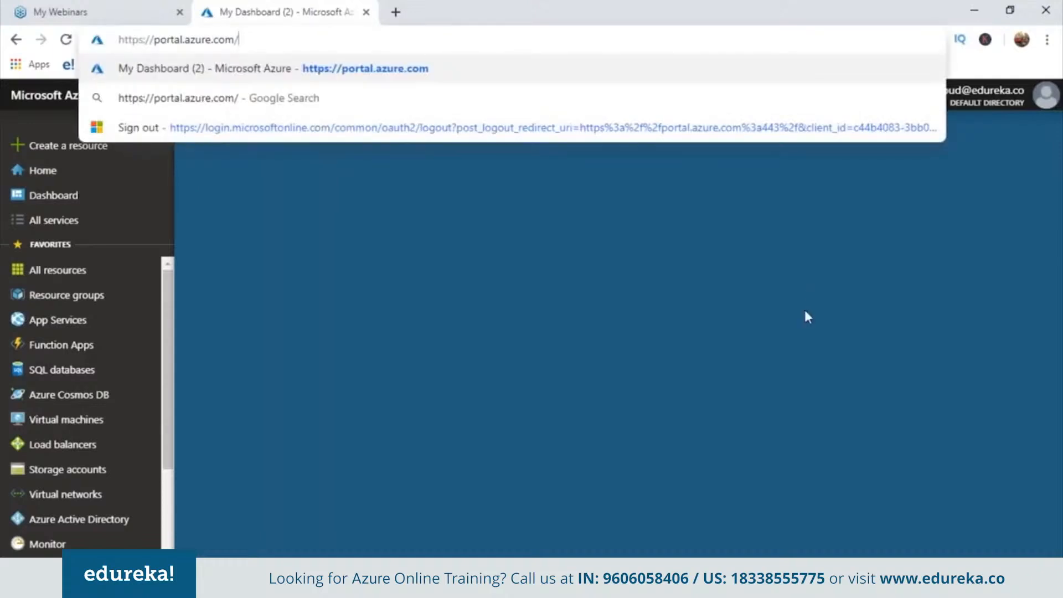
Switch from My Dashboard (2) to the dashboard named Dashboard
{"action": "left_click", "coordinate": [802, 308]}
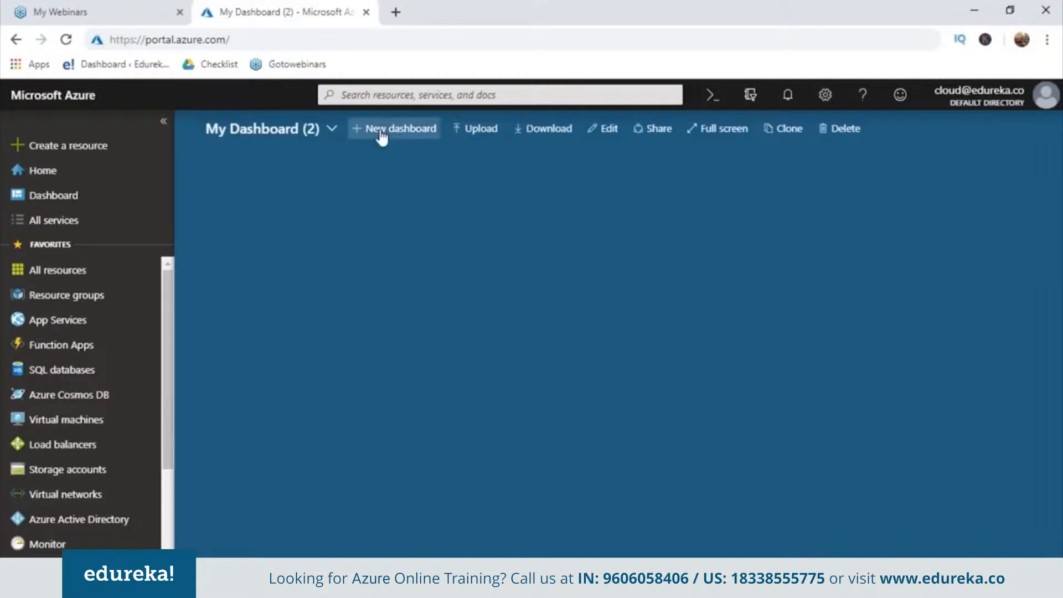
{"action": "left_click", "coordinate": [330, 129]}
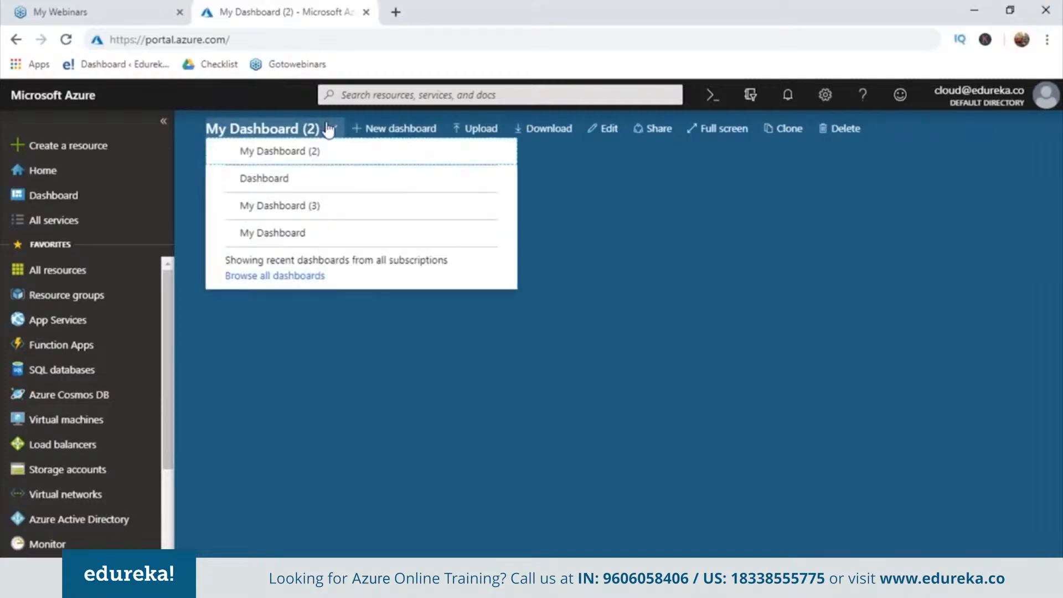
{"action": "left_click", "coordinate": [277, 183]}
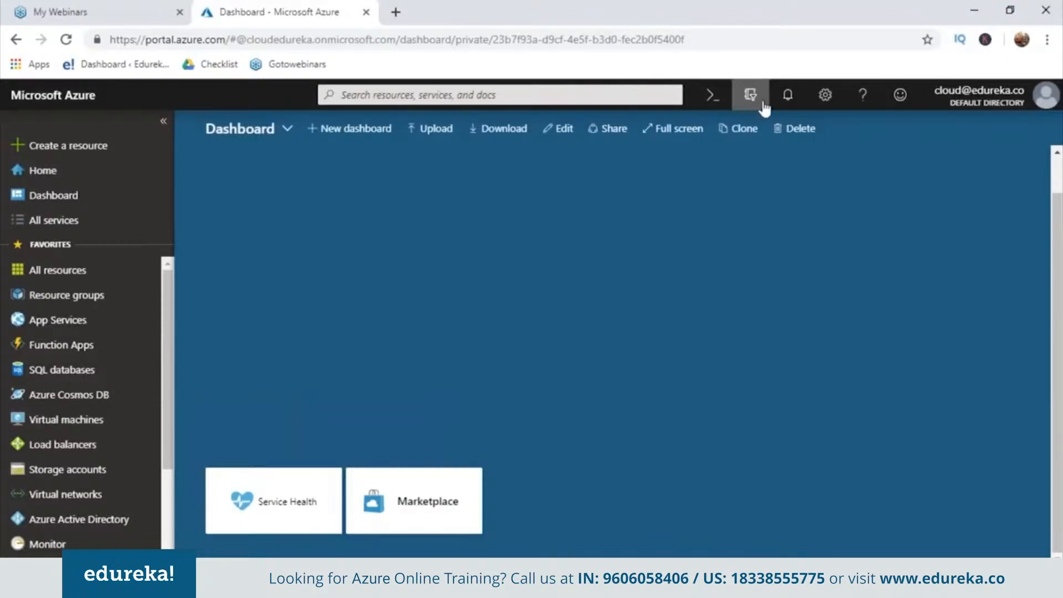
Examine the portal's notifications, portal settings, help and feedback panes, and close the feedback pane
{"action": "left_click", "coordinate": [782, 109]}
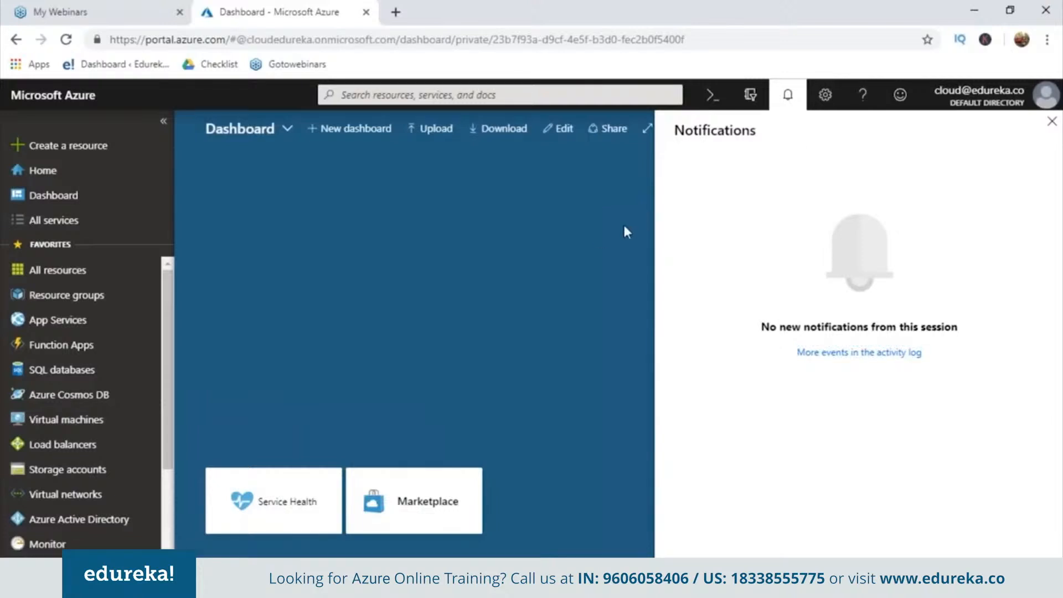
{"action": "left_click", "coordinate": [825, 95]}
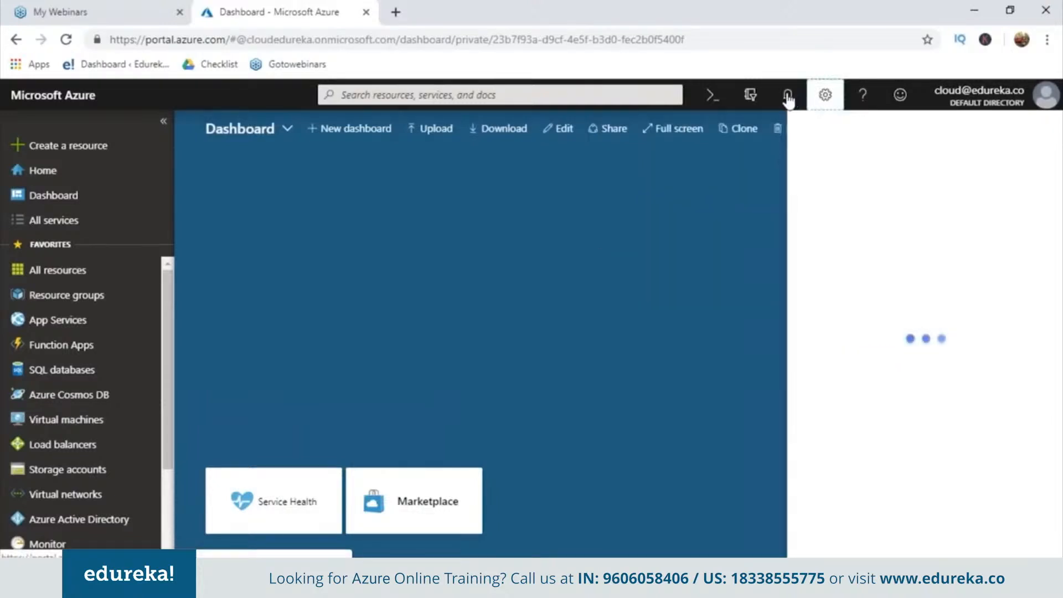
{"action": "left_click", "coordinate": [787, 100]}
{"action": "left_click", "coordinate": [787, 100]}
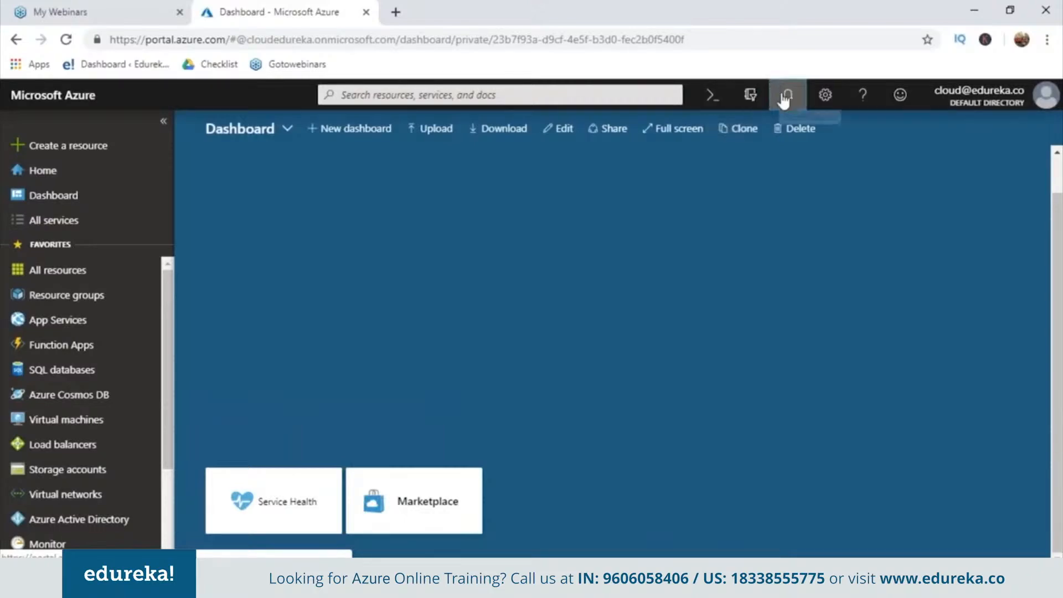
{"action": "left_click", "coordinate": [824, 95]}
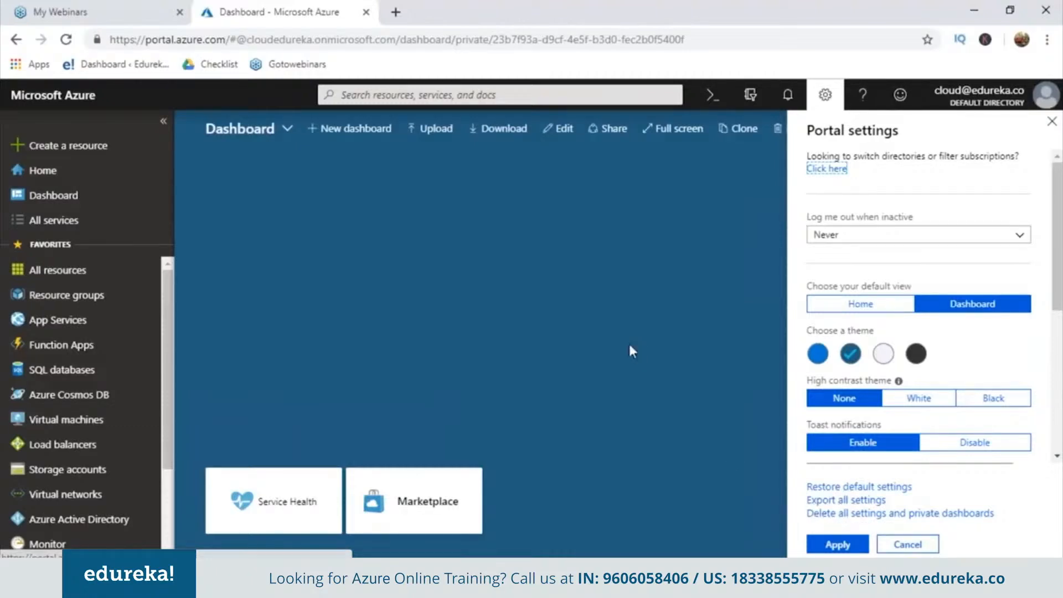
{"action": "left_click", "coordinate": [871, 99]}
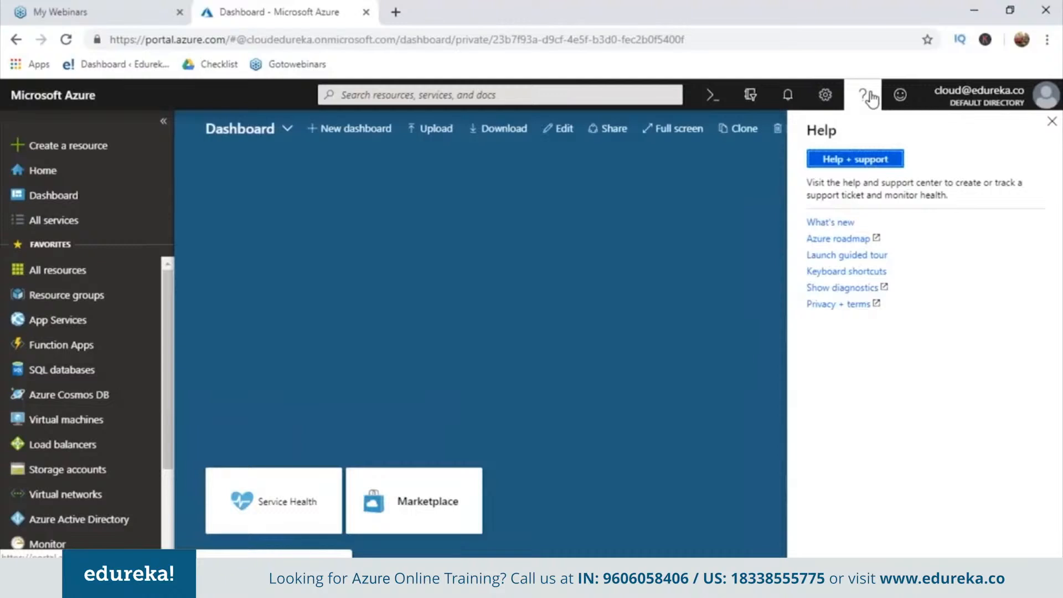
{"action": "left_click", "coordinate": [898, 93]}
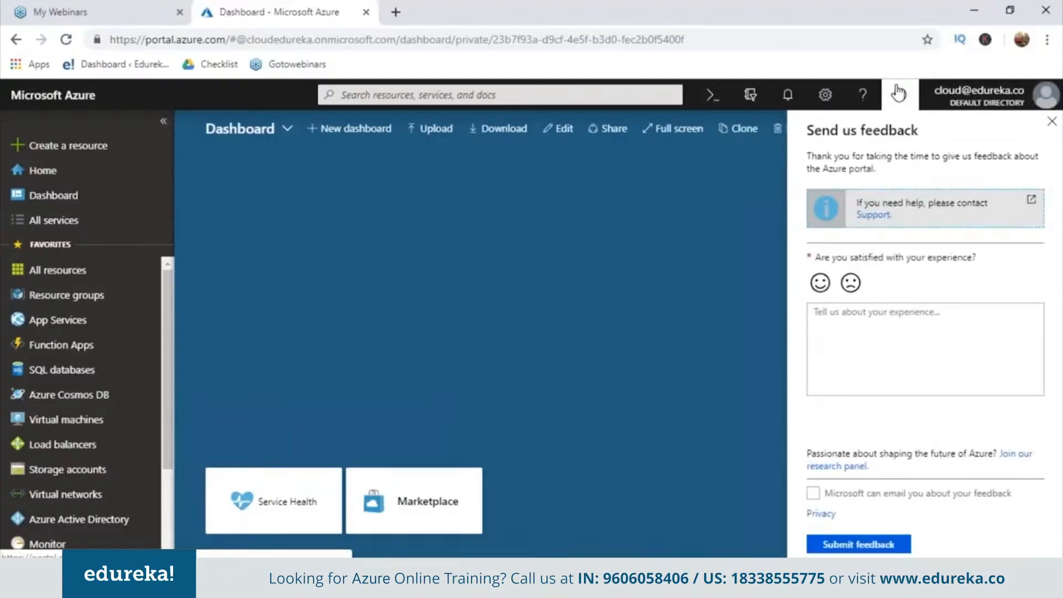
{"action": "left_click", "coordinate": [899, 93]}
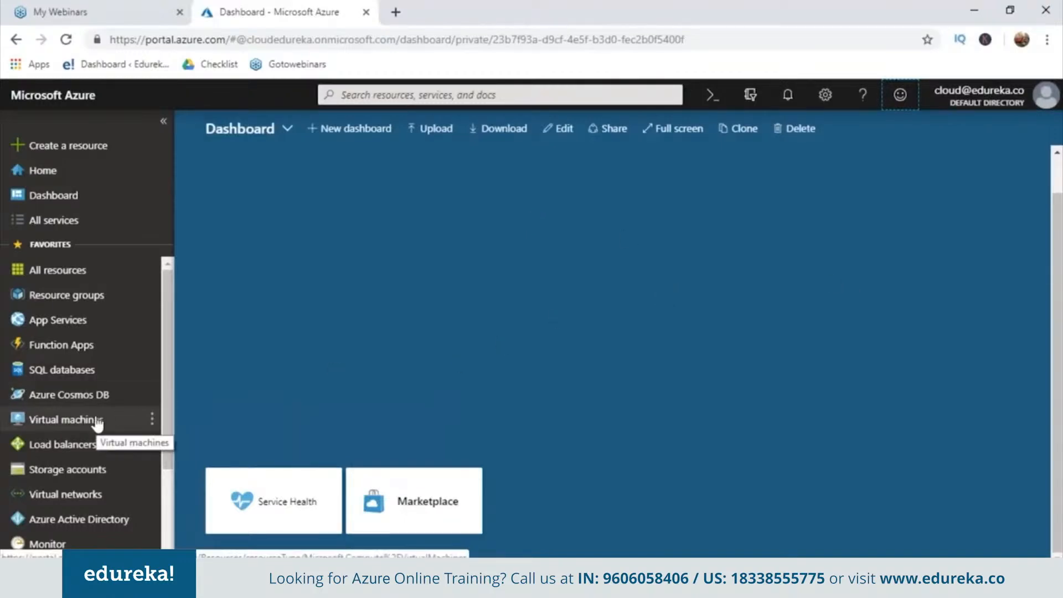
Search the portal for "azure bot serv", and clear and close the search
{"action": "left_click", "coordinate": [346, 95]}
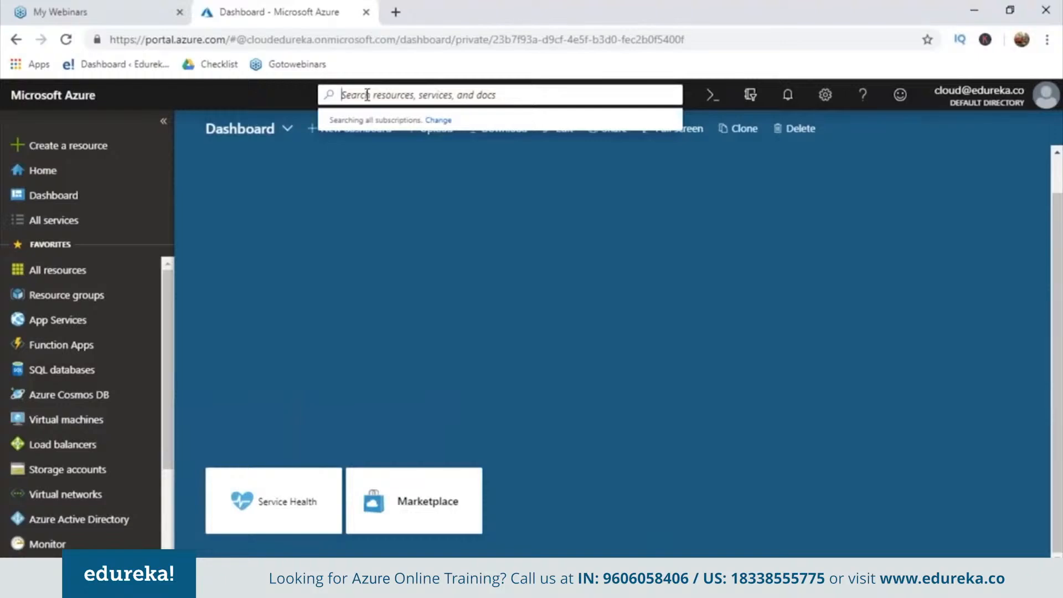
{"action": "type", "text": "azur"}
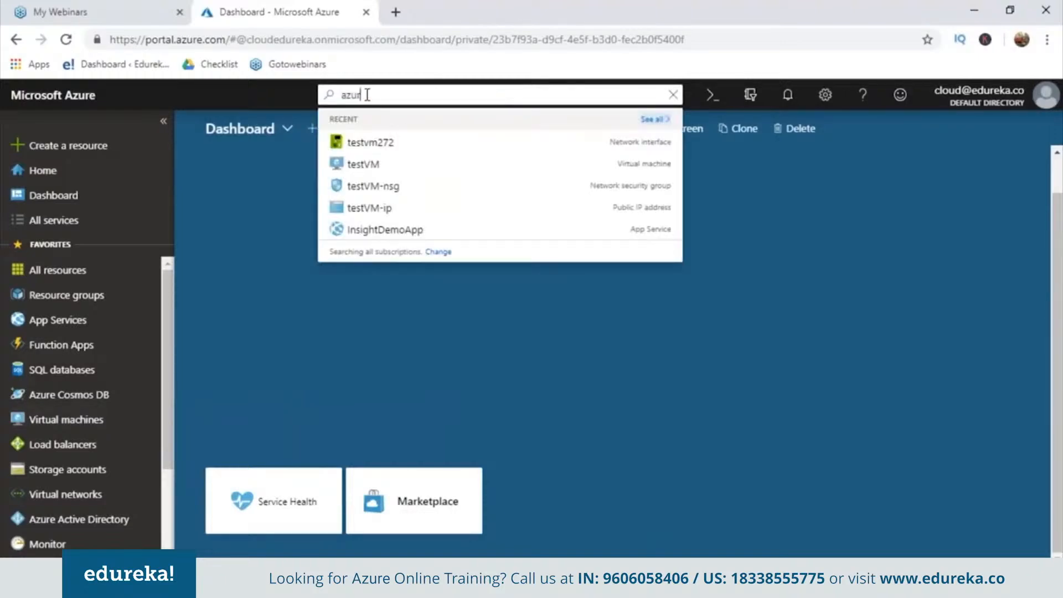
{"action": "type", "text": "e bot serv"}
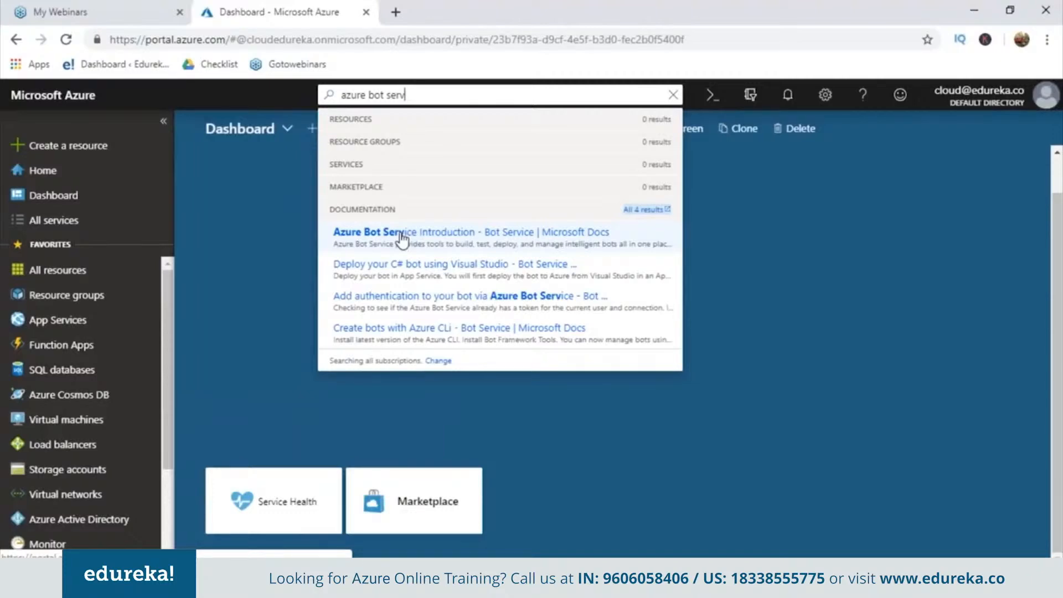
{"action": "key", "text": "BackSpace"}
{"action": "key", "text": "BackSpace"}
{"action": "key", "text": "BackSpace"}
{"action": "key", "text": "BackSpace"}
{"action": "key", "text": "BackSpace"}
{"action": "key", "text": "BackSpace"}
{"action": "key", "text": "BackSpace"}
{"action": "key", "text": "BackSpace"}
{"action": "key", "text": "BackSpace"}
{"action": "key", "text": "BackSpace"}
{"action": "key", "text": "BackSpace"}
{"action": "key", "text": "BackSpace"}
{"action": "key", "text": "BackSpace"}
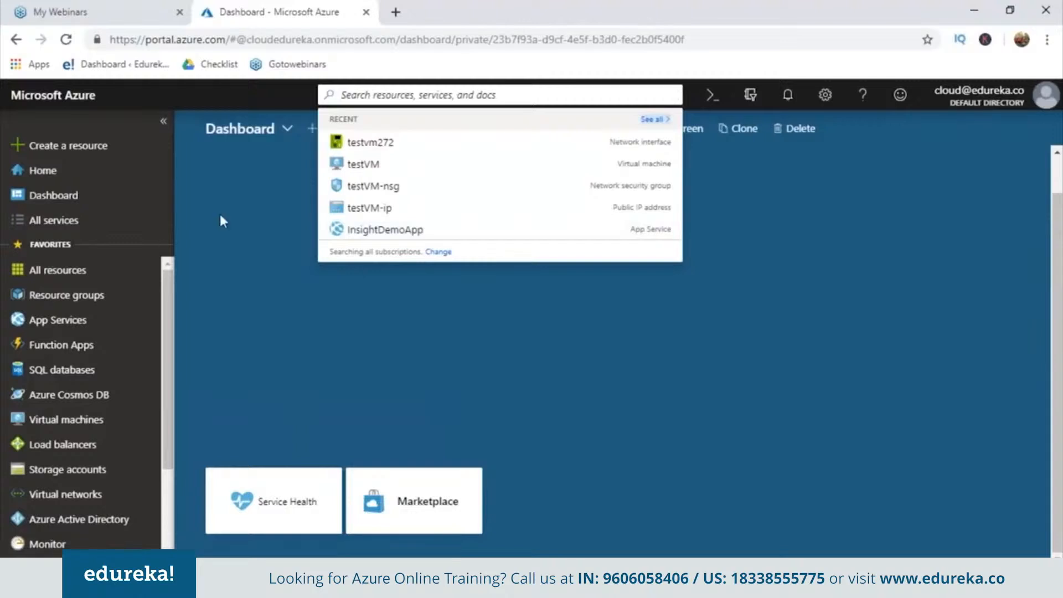
{"action": "left_click", "coordinate": [238, 215]}
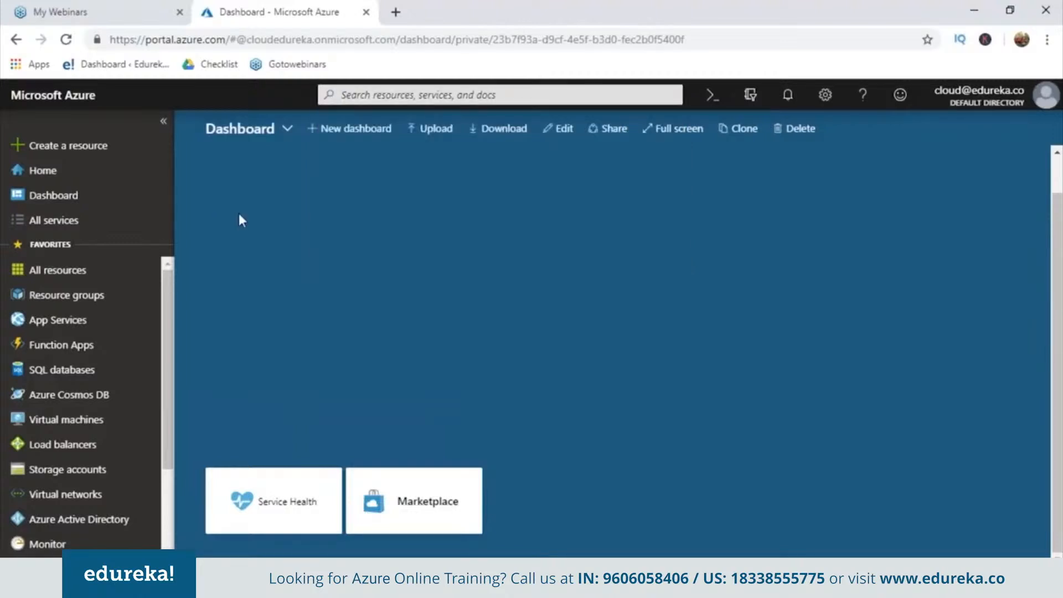
Switch to the dashboard My Dashboard (2)
{"action": "left_click", "coordinate": [256, 136]}
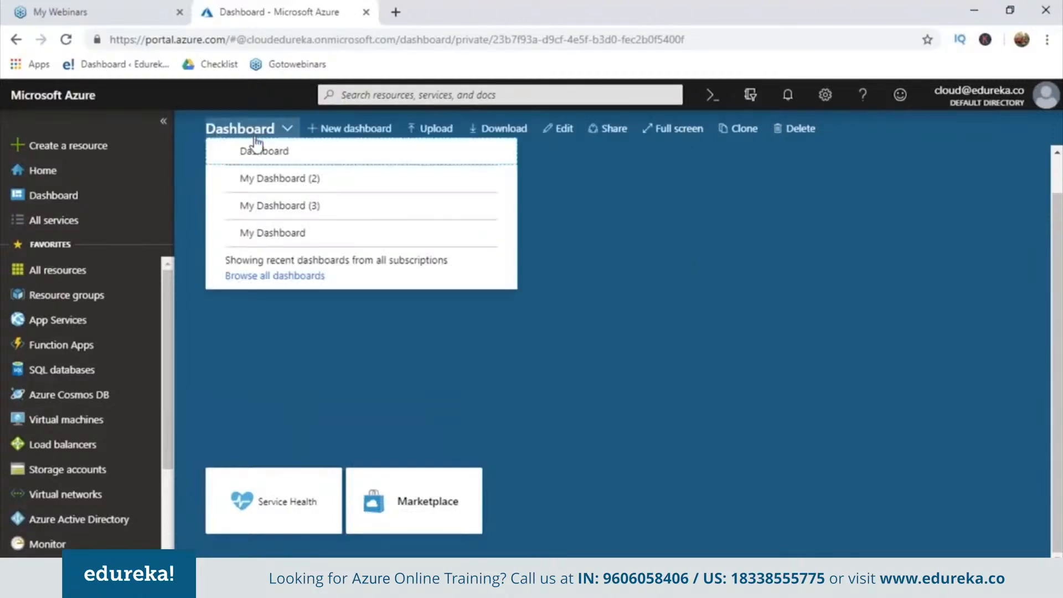
{"action": "left_click", "coordinate": [263, 176]}
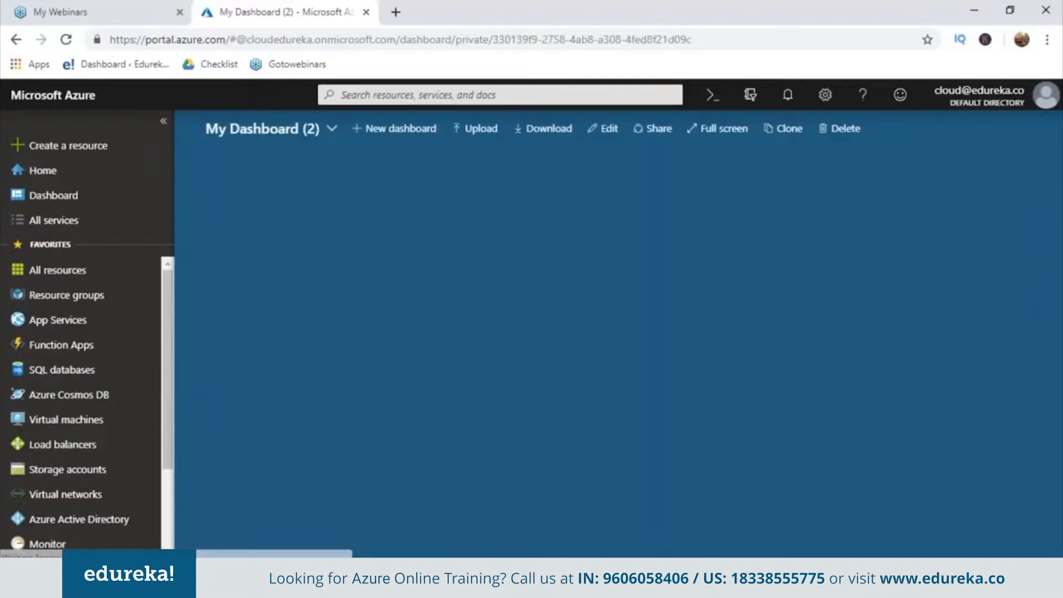
Create a new Web App resource named SampleAppForMe in a new resource group SampleAppForMe, keeping Windows as OS and Code as publish type
{"action": "left_click", "coordinate": [75, 147]}
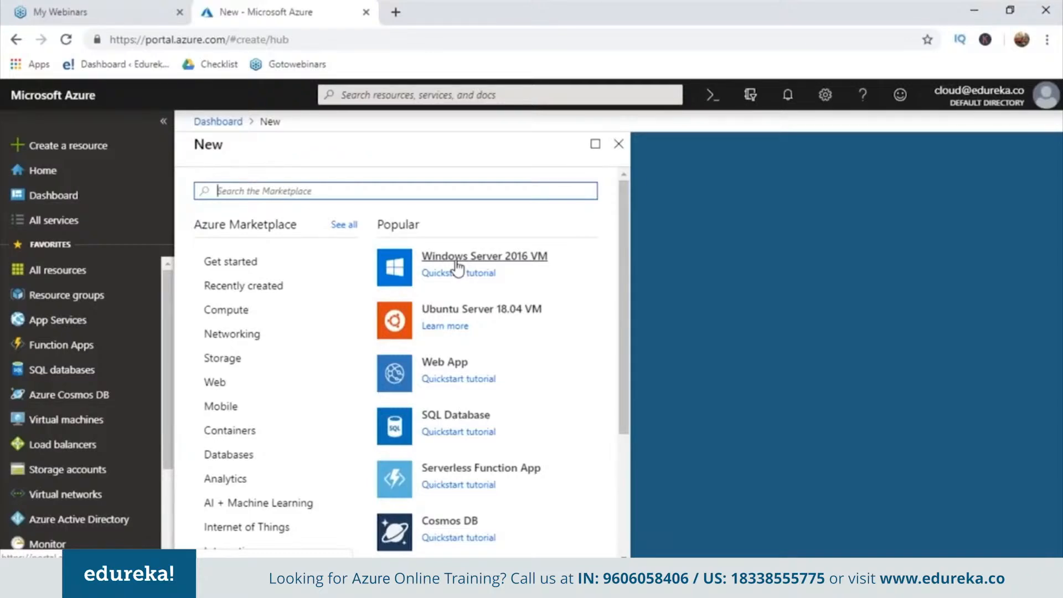
{"action": "left_click", "coordinate": [457, 365]}
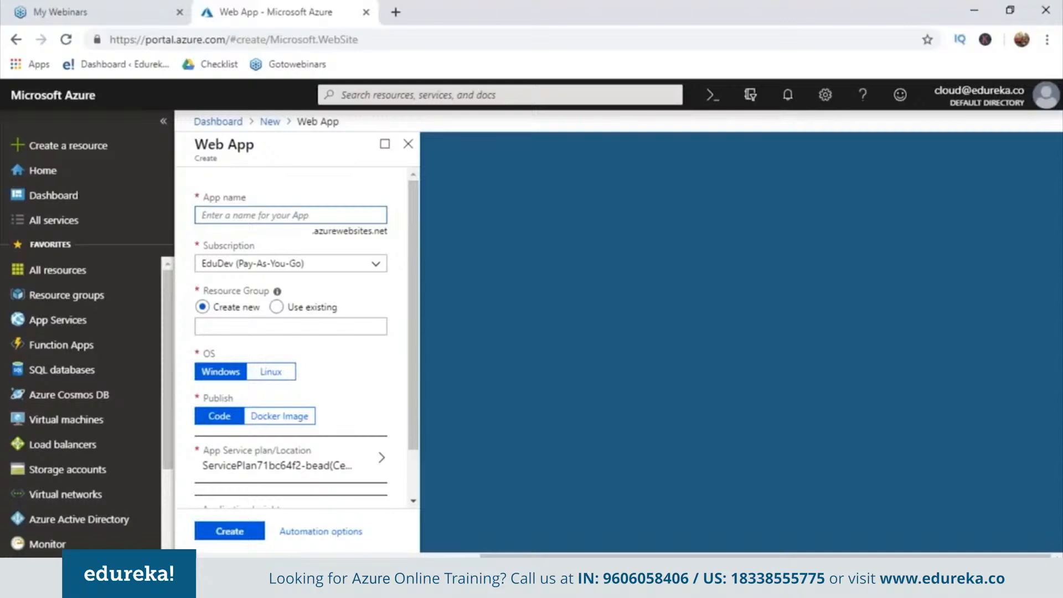
{"action": "type", "text": "Samplef"}
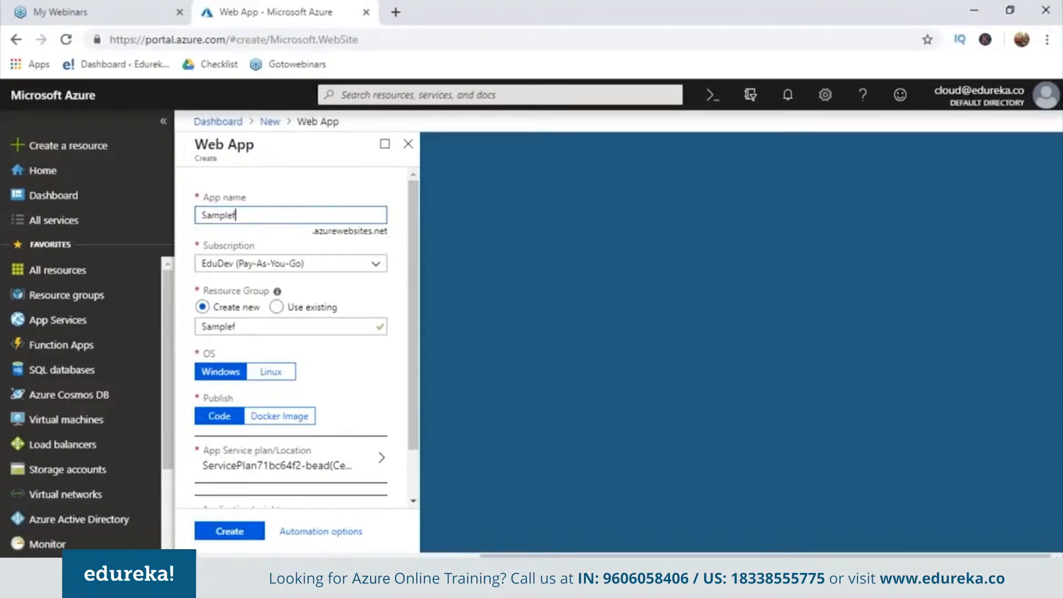
{"action": "key", "text": "BackSpace"}
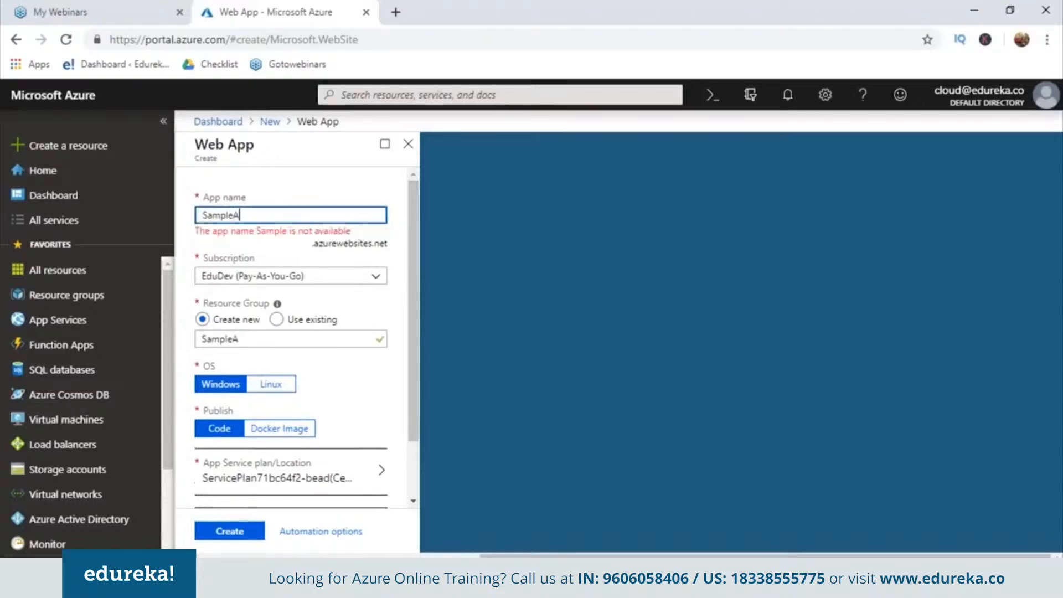
{"action": "type", "text": "AppForMe"}
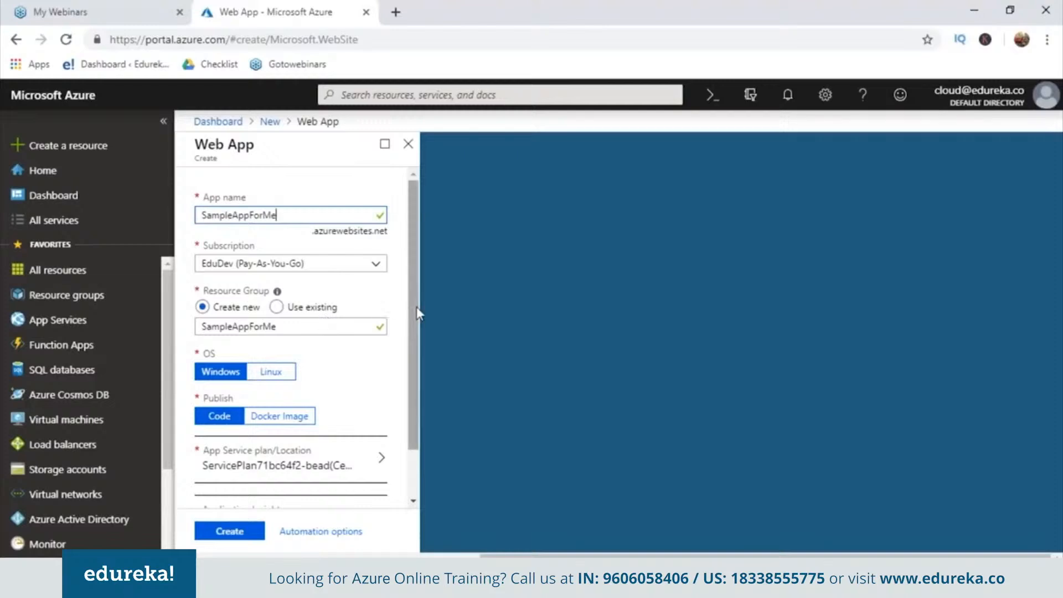
{"action": "left_click_drag", "start_coordinate": [415, 314], "coordinate": [413, 391]}
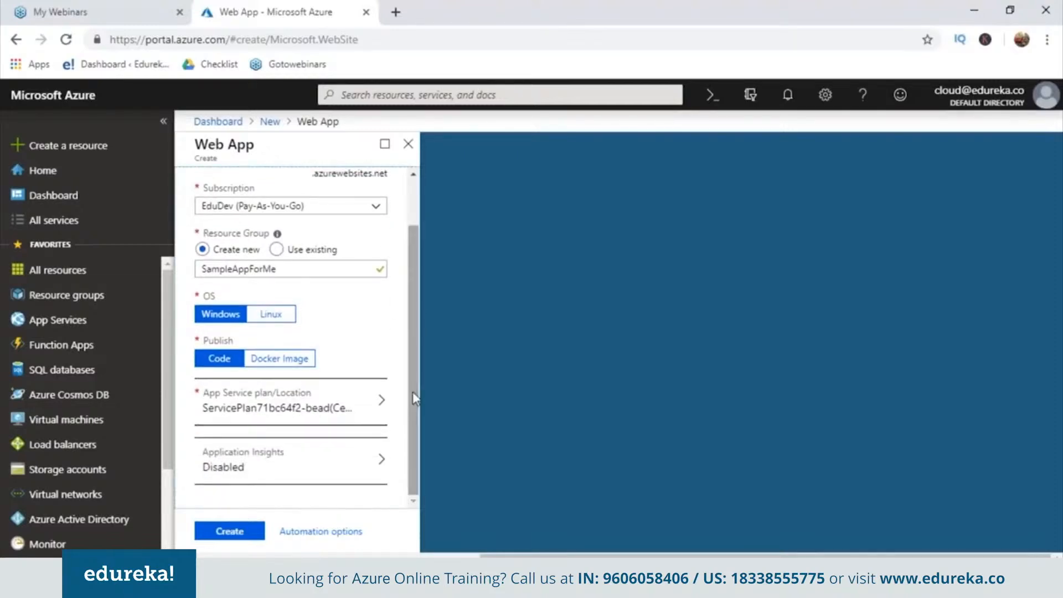
{"action": "left_click", "coordinate": [243, 529]}
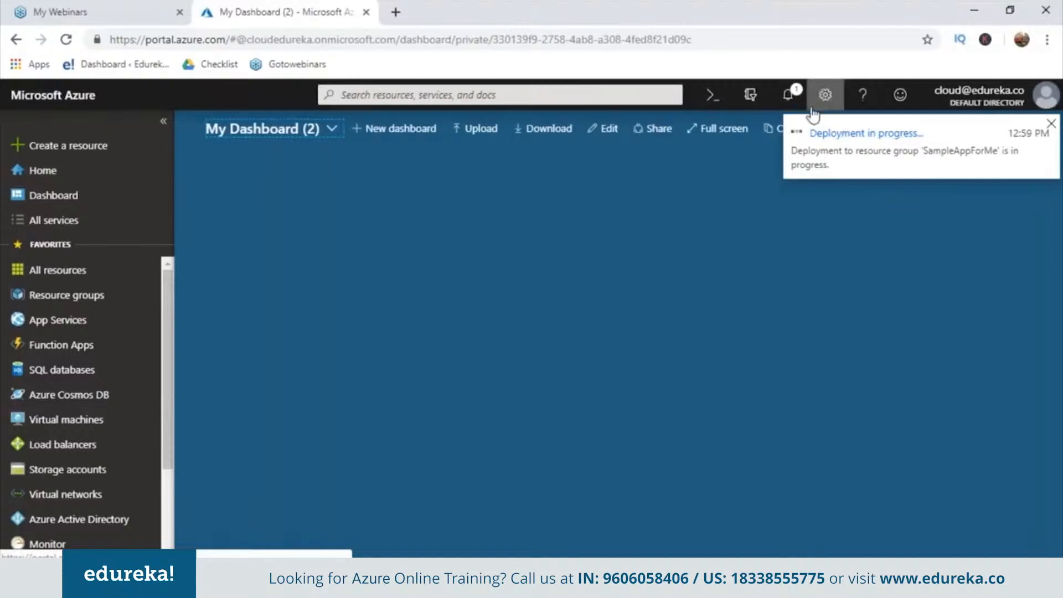
Pin the deployed SampleAppForMe web app to the dashboard and show the options of its tile
{"action": "left_click", "coordinate": [789, 97]}
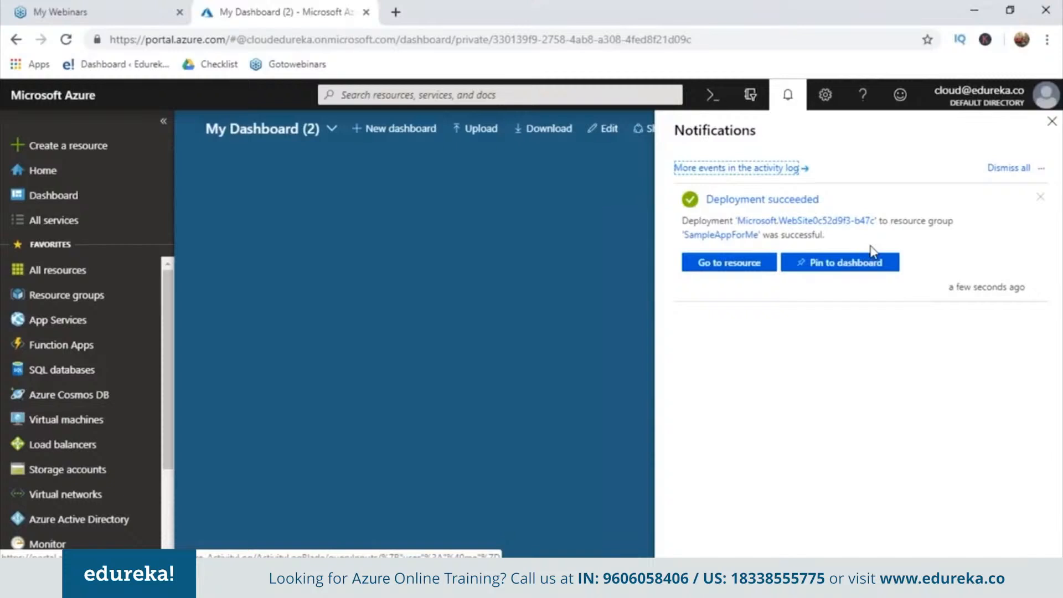
{"action": "left_click", "coordinate": [825, 265]}
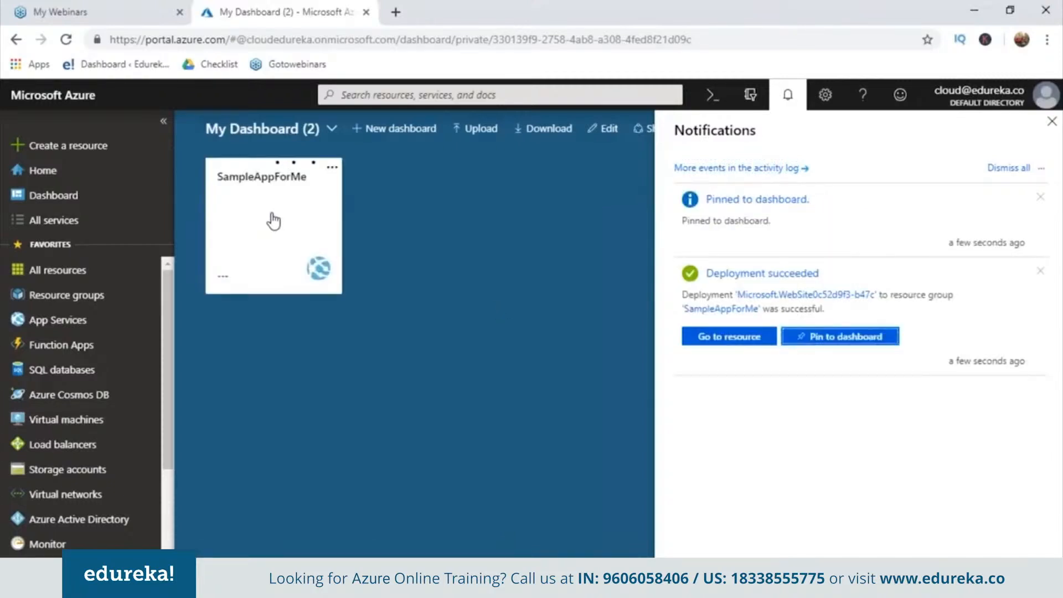
{"action": "left_click", "coordinate": [333, 168]}
{"action": "left_click", "coordinate": [332, 171]}
{"action": "left_click", "coordinate": [332, 171]}
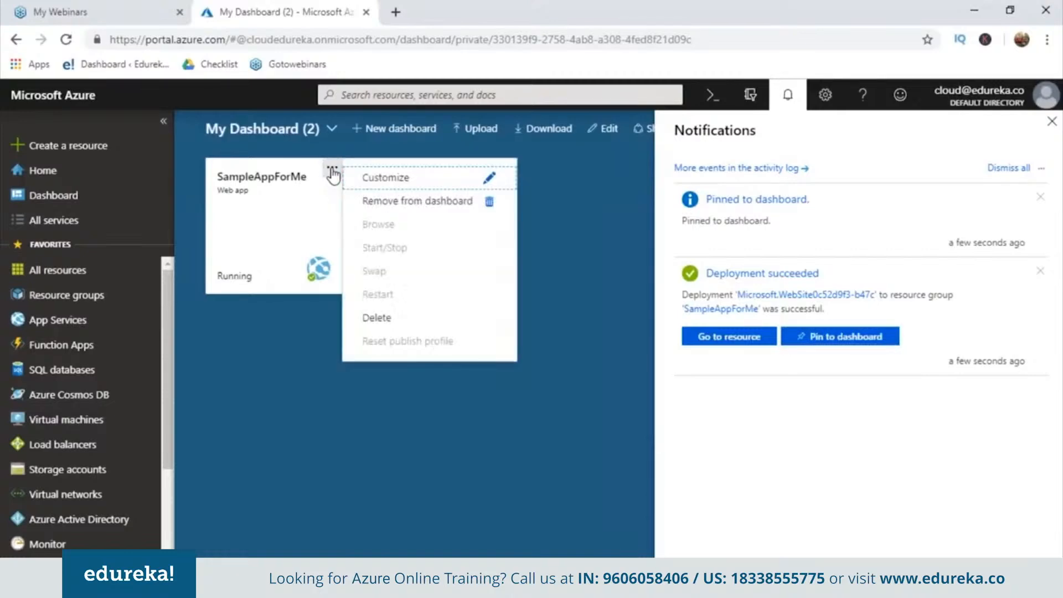
Open the SampleAppForMe web app and examine its overview, activity log, access control, application settings and Configuration (Preview) pages
{"action": "left_click", "coordinate": [292, 201]}
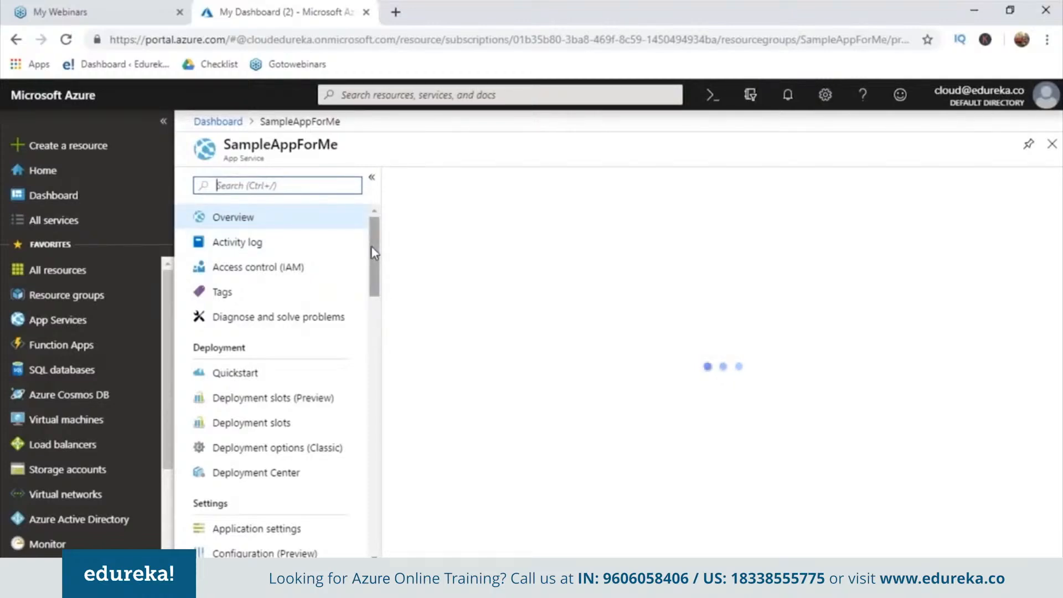
{"action": "scroll", "coordinate": [368, 257], "scroll_direction": "down", "scroll_amount": 3}
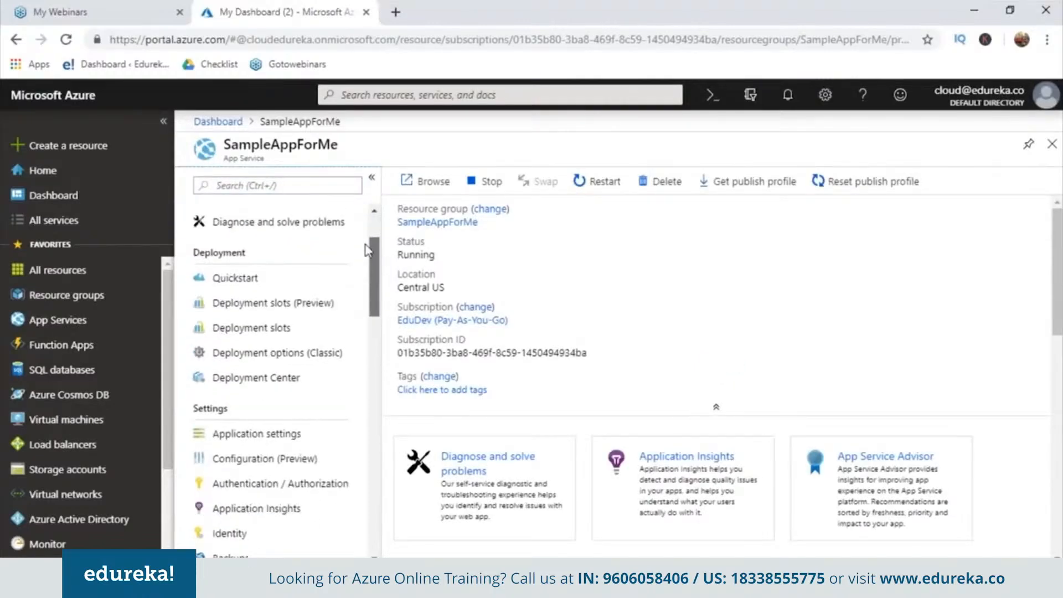
{"action": "scroll", "coordinate": [367, 257], "scroll_direction": "up", "scroll_amount": 3}
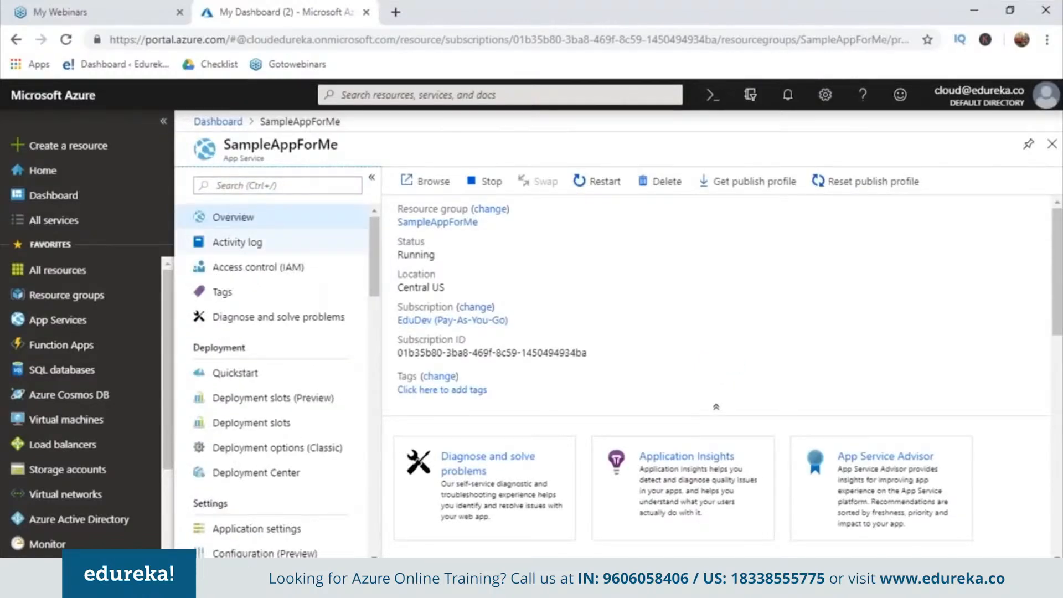
{"action": "left_click", "coordinate": [235, 249]}
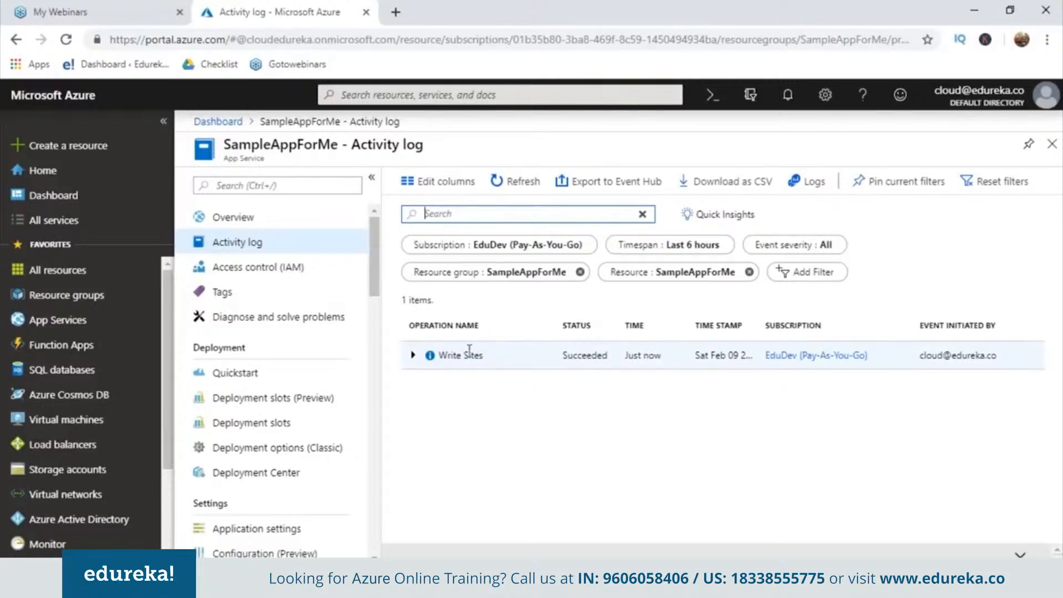
{"action": "left_click", "coordinate": [283, 267]}
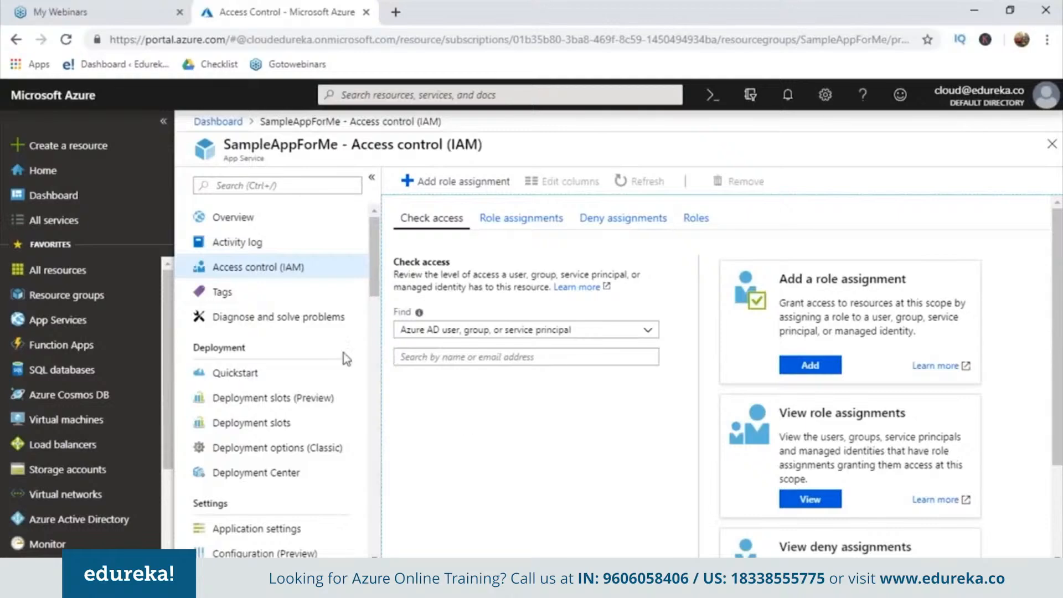
{"action": "left_click_drag", "start_coordinate": [370, 294], "coordinate": [375, 321]}
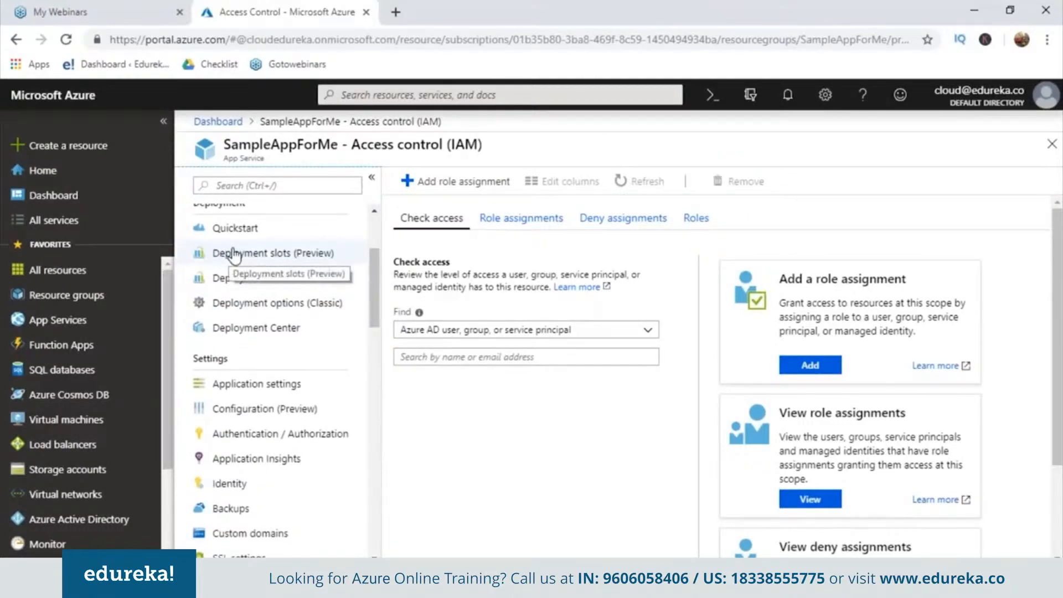
{"action": "left_click", "coordinate": [245, 390]}
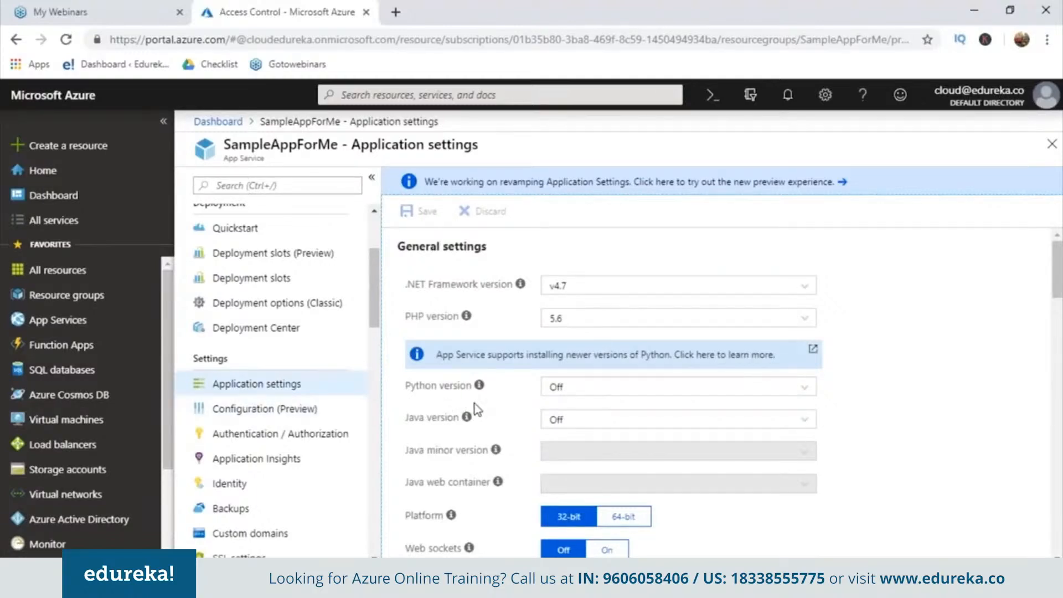
{"action": "left_click", "coordinate": [257, 411]}
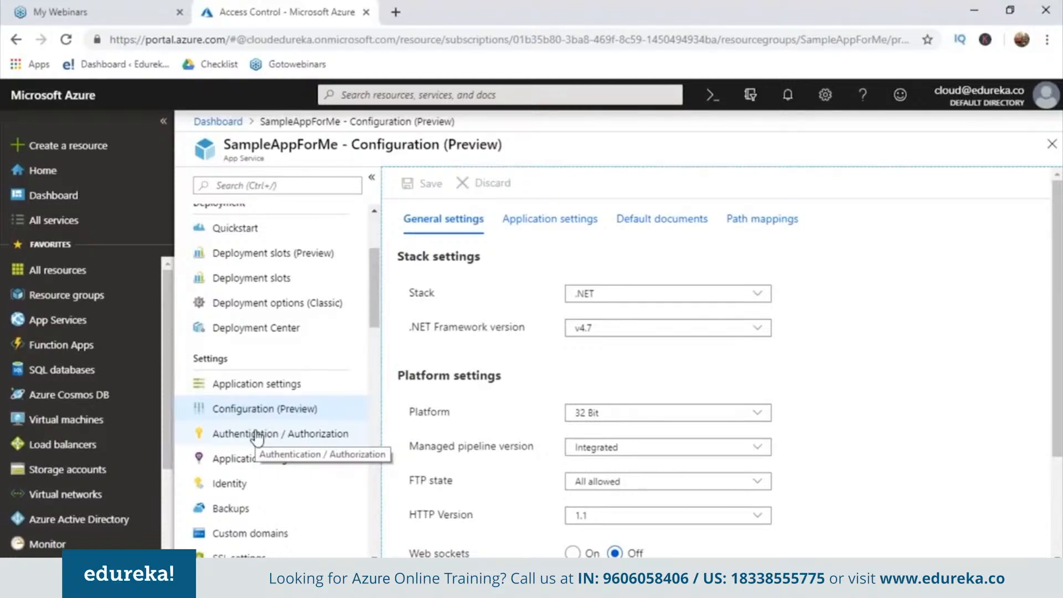
Examine the Authentication / Authorization page, open the site URL from the SampleAppForMe overview, and return to the portal
{"action": "left_click", "coordinate": [257, 435]}
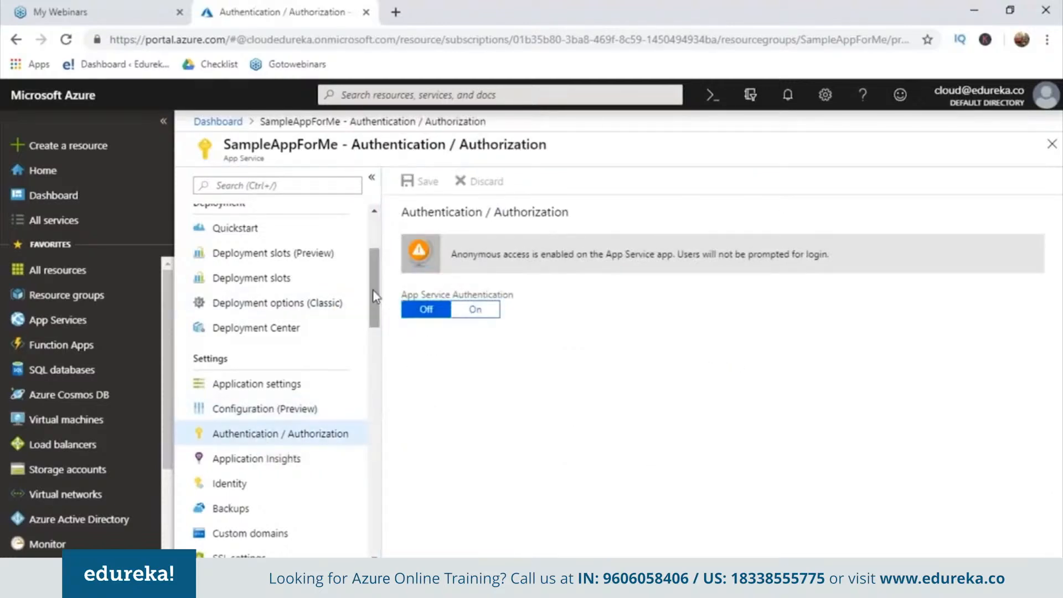
{"action": "left_click_drag", "start_coordinate": [373, 290], "coordinate": [358, 190]}
{"action": "left_click", "coordinate": [227, 225]}
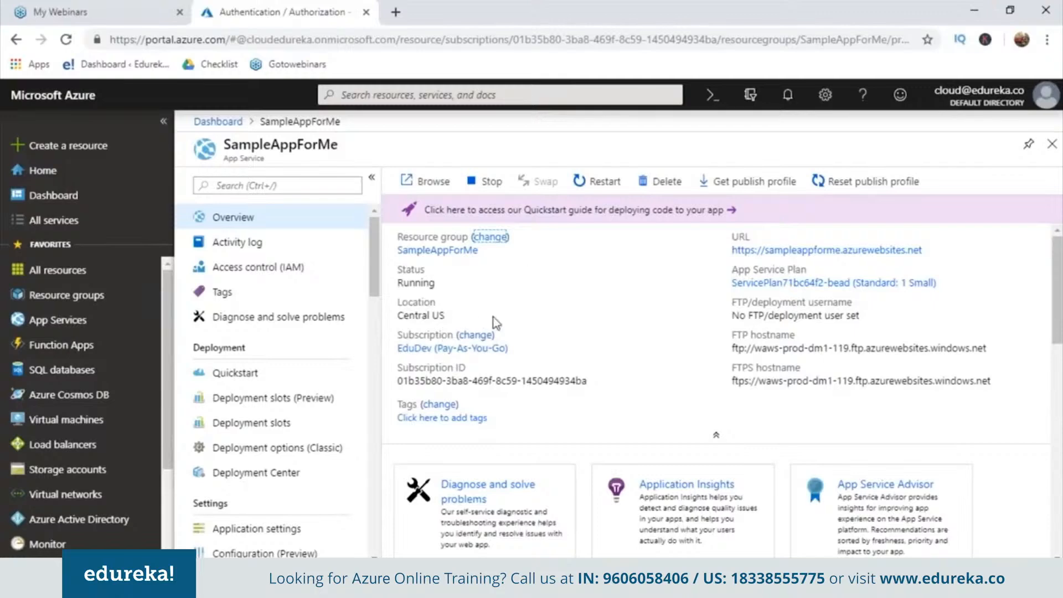
{"action": "left_click", "coordinate": [741, 253]}
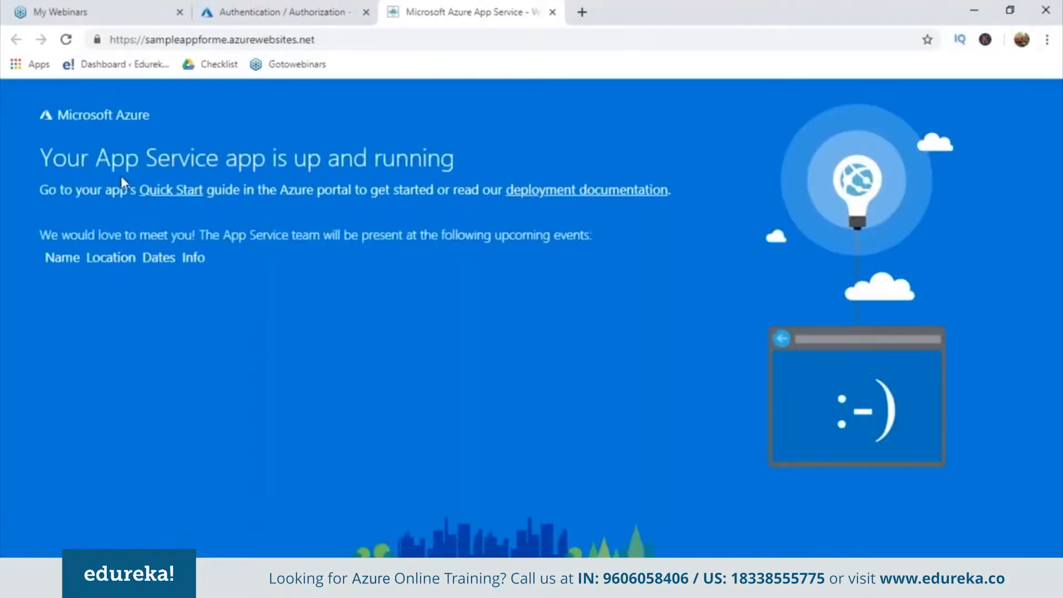
{"action": "left_click", "coordinate": [261, 17]}
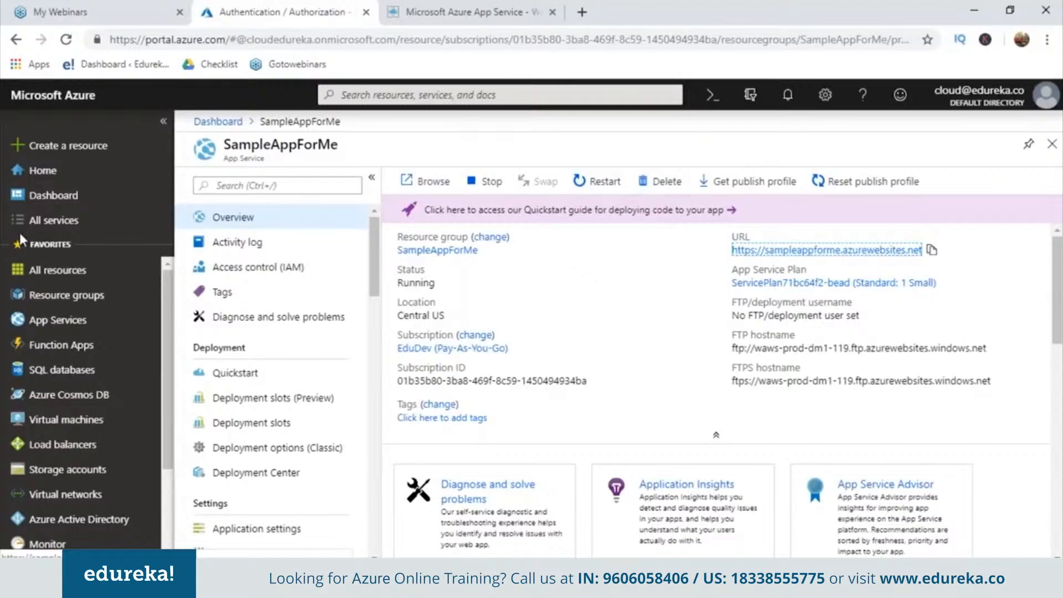
List all resources and look through the resource group filter for SampleAppForMe, leaving all resource groups selected
{"action": "left_click", "coordinate": [62, 223]}
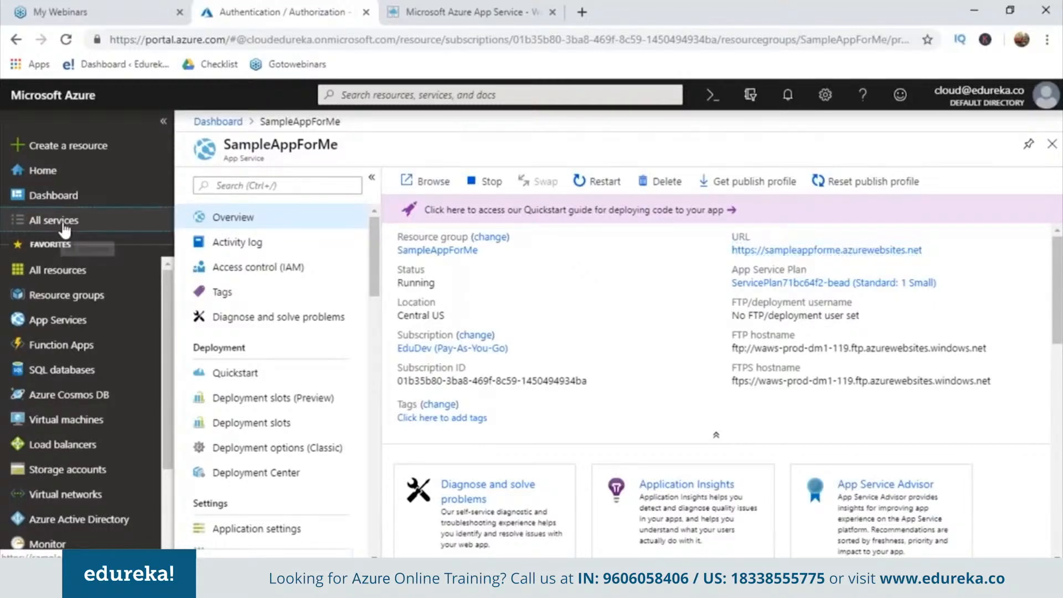
{"action": "left_click", "coordinate": [95, 269]}
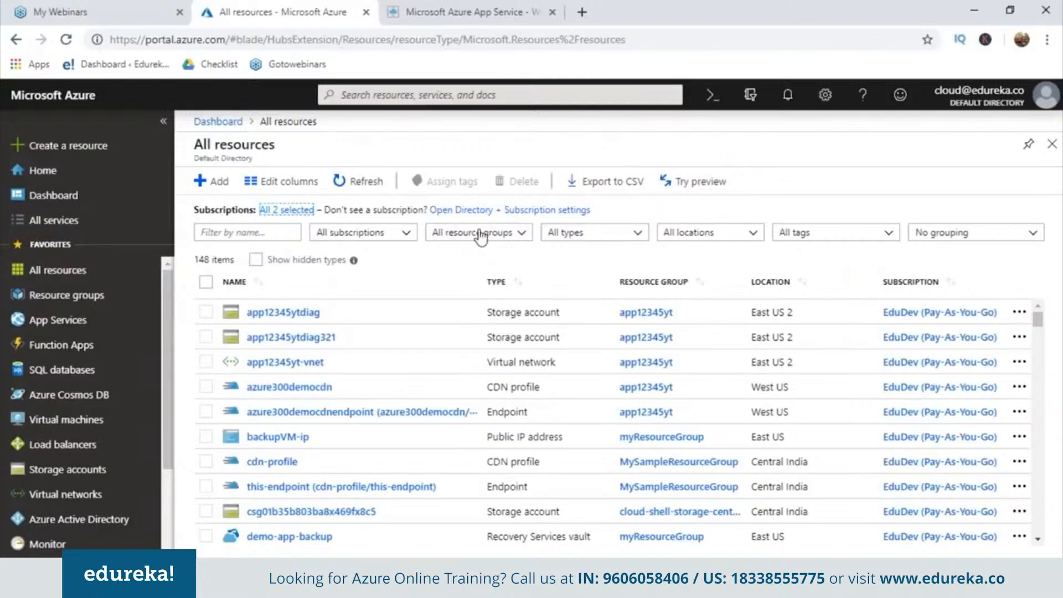
{"action": "left_click", "coordinate": [514, 238]}
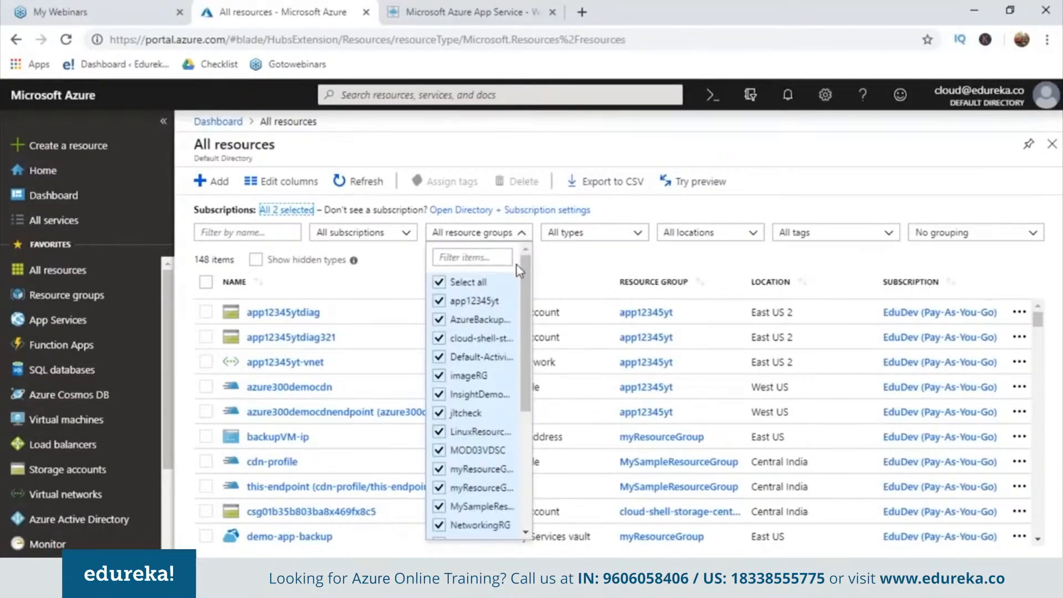
{"action": "left_click_drag", "start_coordinate": [523, 264], "coordinate": [523, 337]}
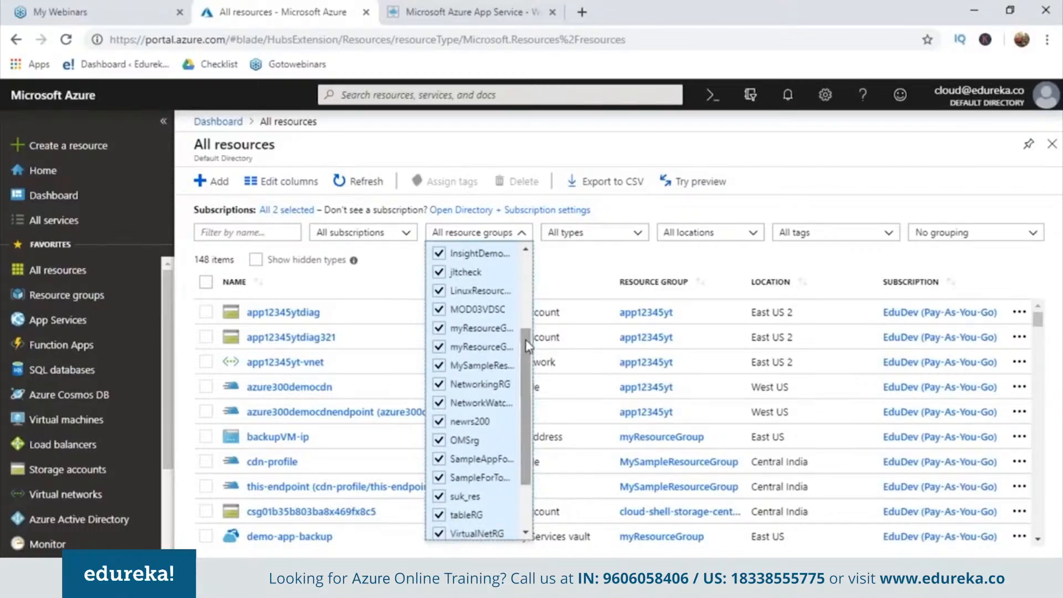
{"action": "left_click", "coordinate": [440, 460]}
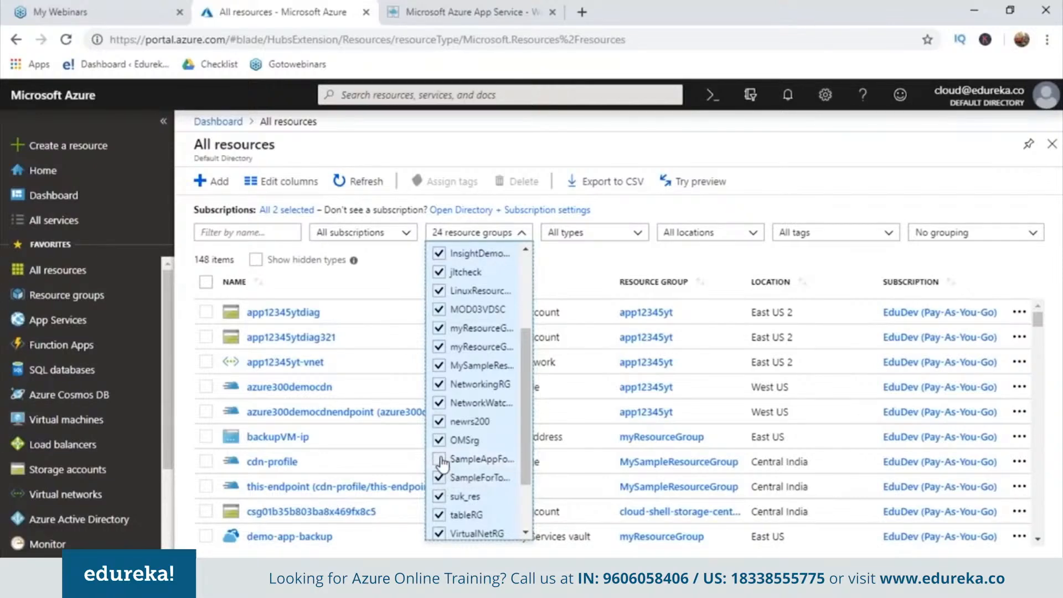
{"action": "left_click", "coordinate": [442, 461]}
{"action": "left_click", "coordinate": [794, 178]}
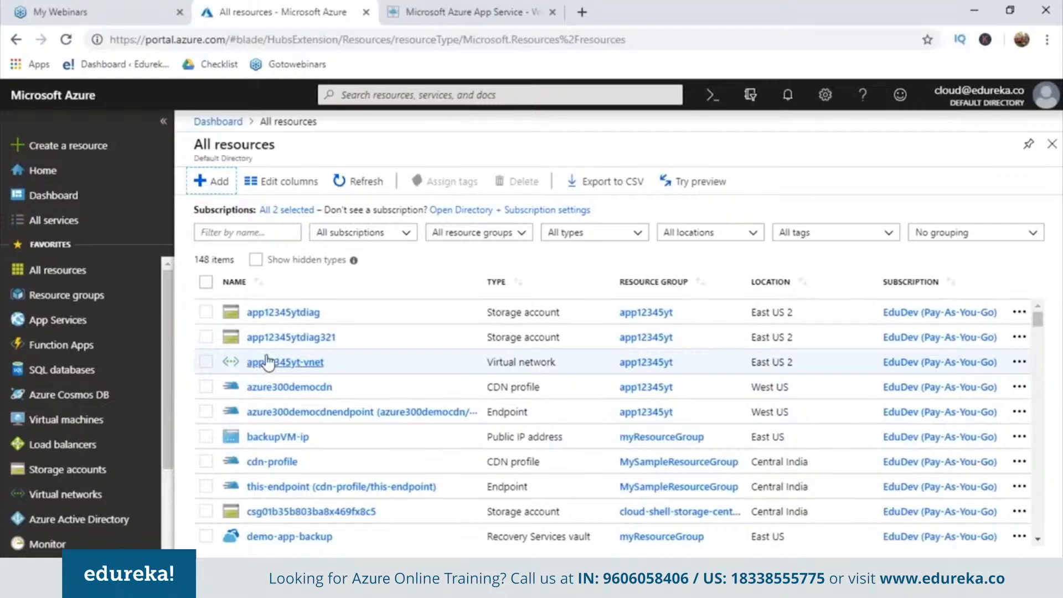
Open the SampleAppForMe web app from the dashboard and delete it, confirming with its name, and check the notifications
{"action": "left_click", "coordinate": [44, 193]}
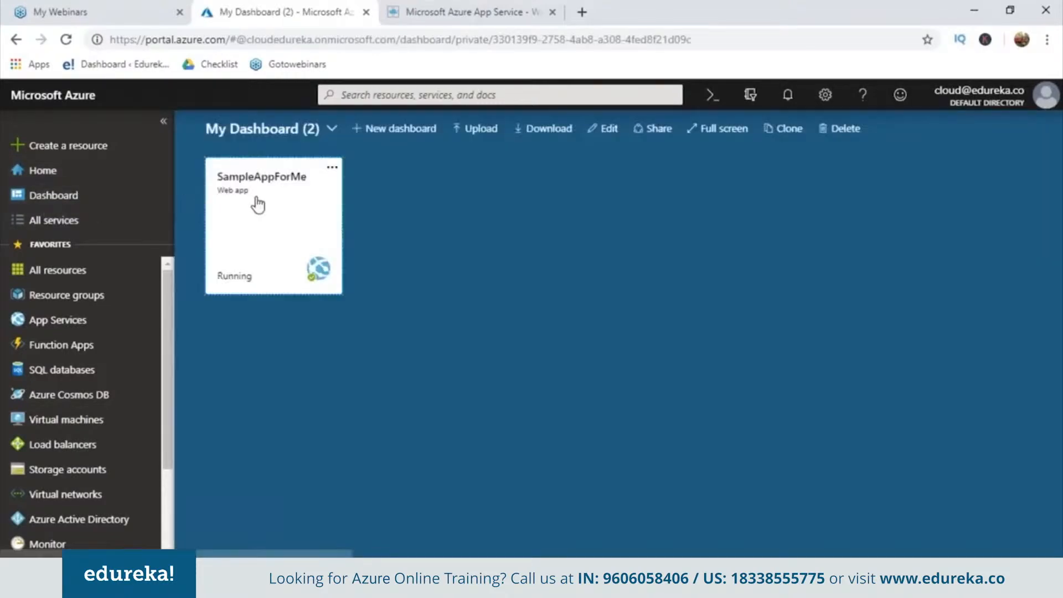
{"action": "left_click", "coordinate": [259, 203]}
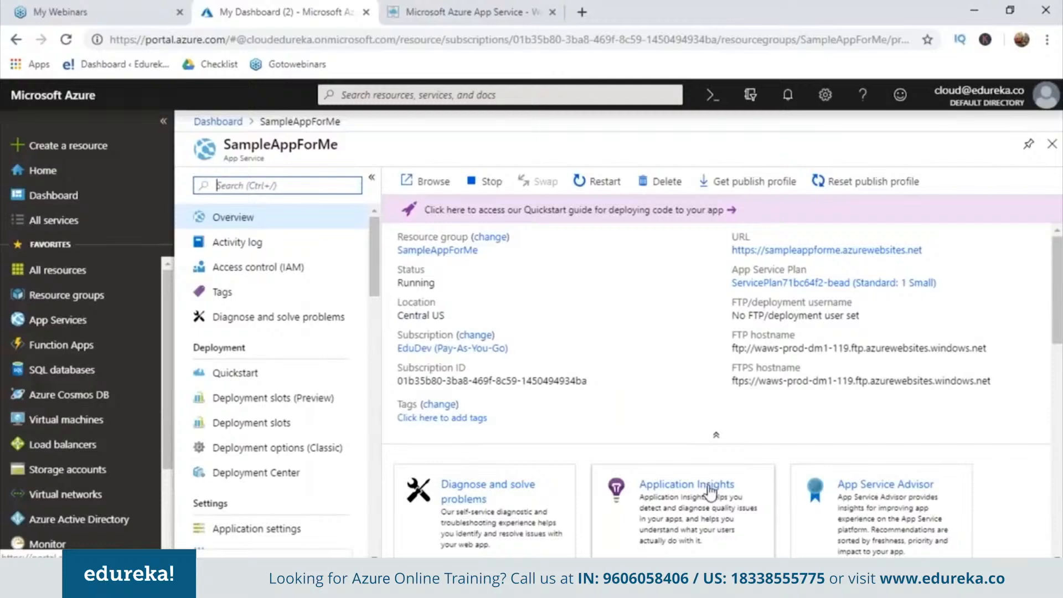
{"action": "left_click", "coordinate": [656, 183]}
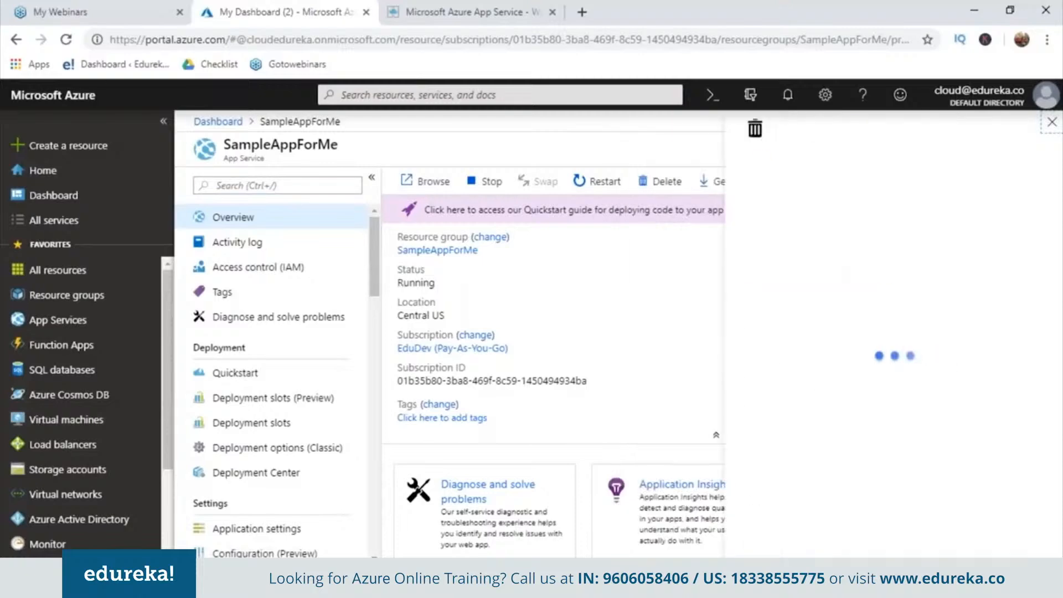
{"action": "left_click", "coordinate": [756, 272]}
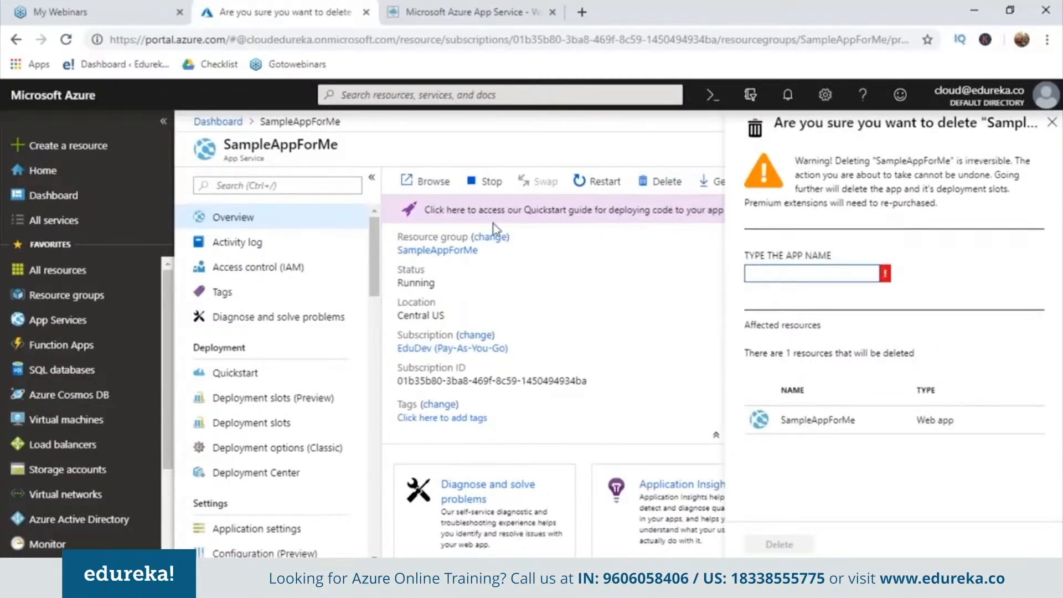
{"action": "type", "text": "SampleAppForMe"}
{"action": "left_click", "coordinate": [786, 544]}
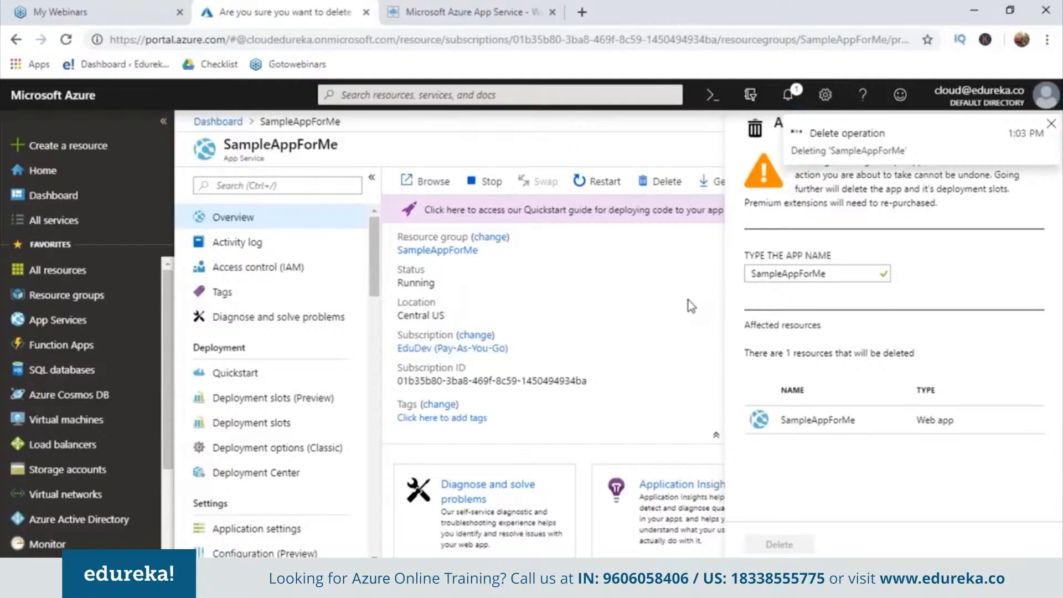
{"action": "left_click", "coordinate": [790, 93]}
{"action": "left_click", "coordinate": [791, 93]}
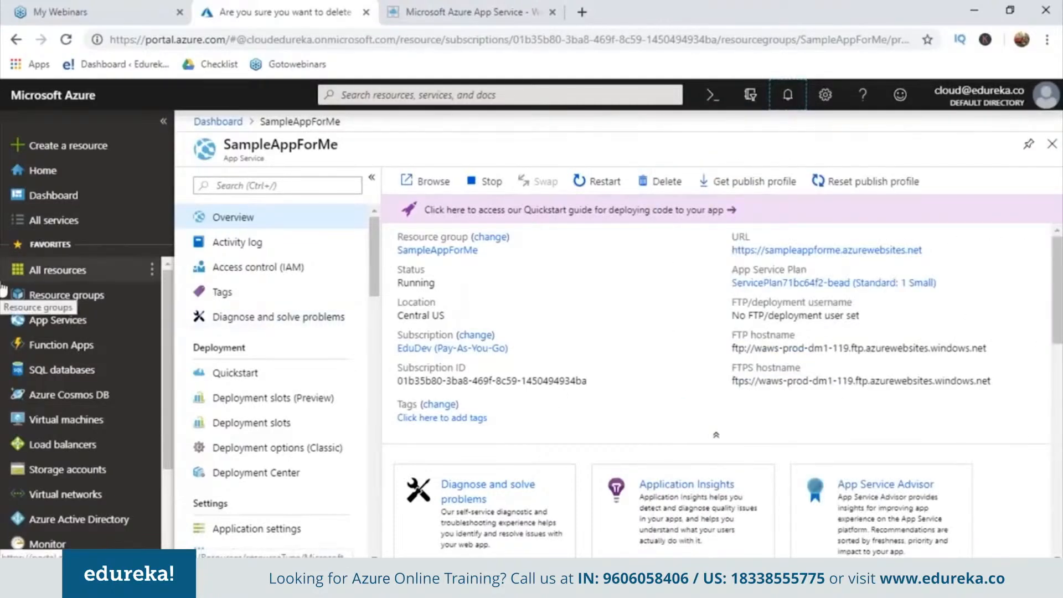